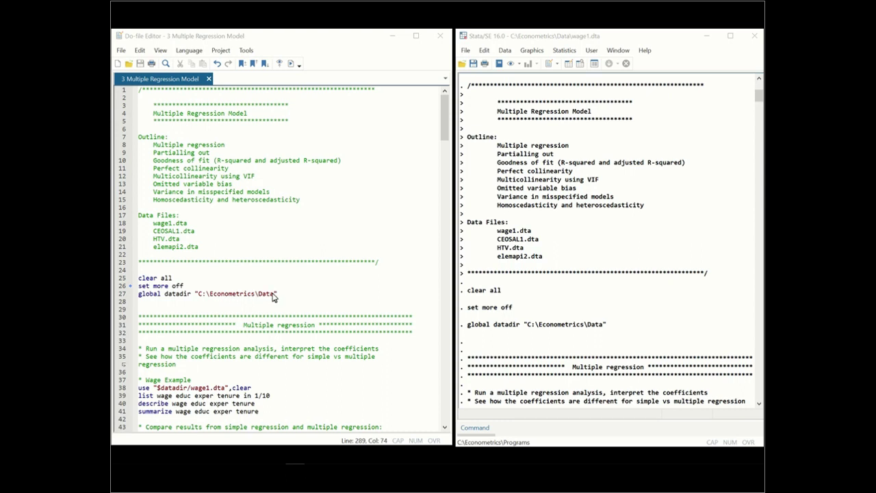
Step: Review the Multiple regression section's code and output for wage1.dta, from the data listing through the regressions, coefficients, predicted values and residuals
left_click(441, 123)
left_click_drag(441, 124, 430, 157)
left_click_drag(757, 94, 756, 108)
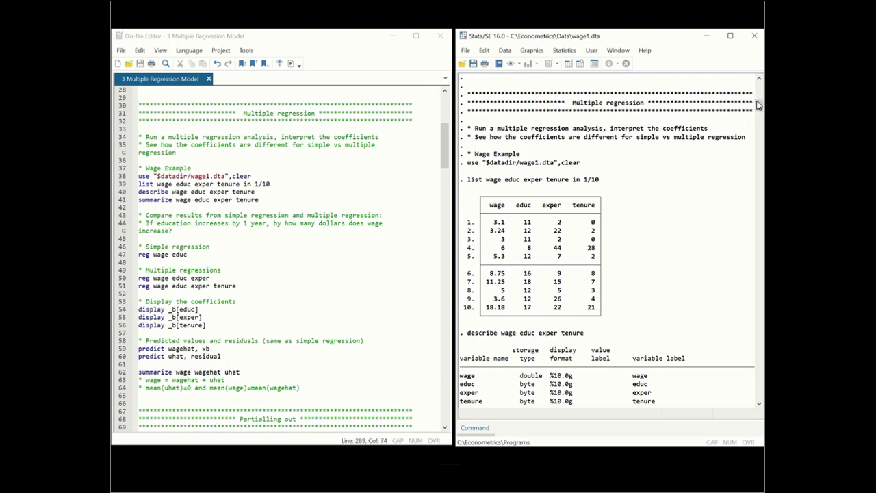
left_click_drag(757, 108, 748, 123)
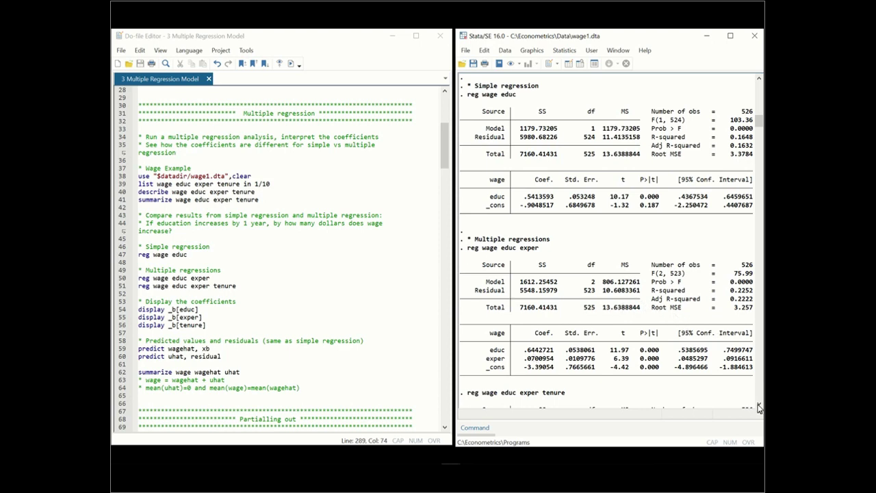
left_click_drag(758, 407, 759, 406)
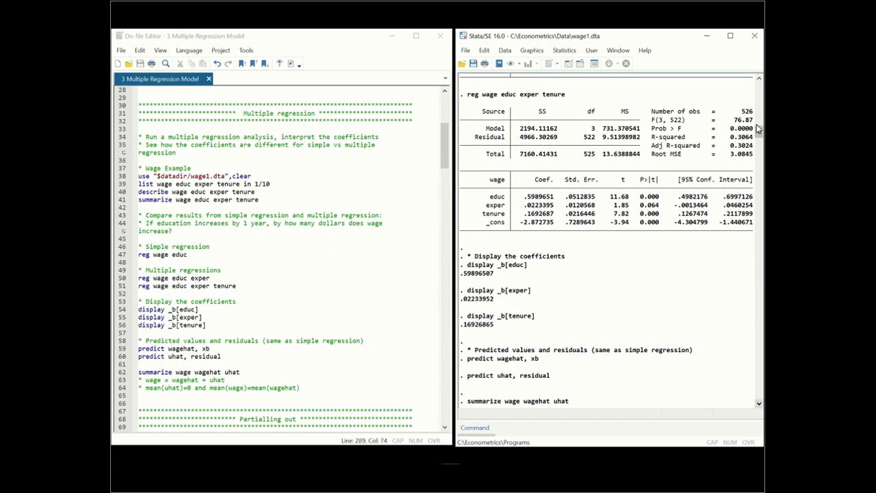
left_click_drag(758, 138, 759, 149)
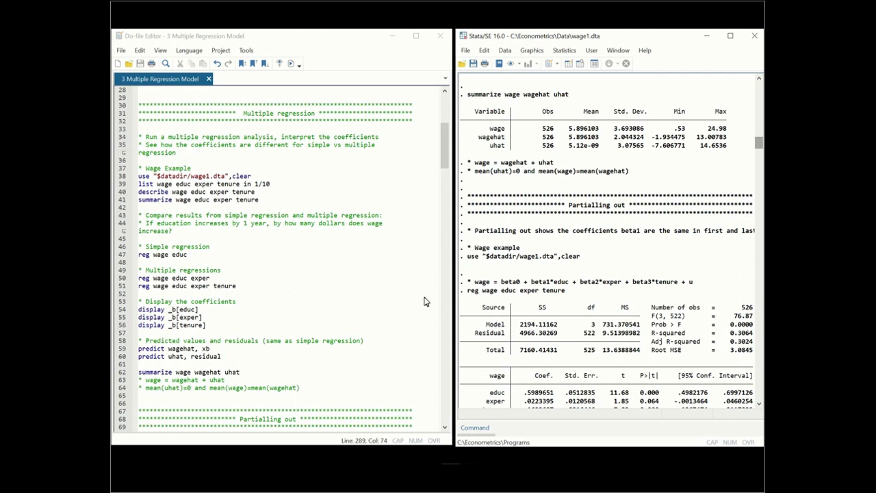
Step: Examine the Partialling out section, comparing the educ coefficient in the full wage regression with the ehat coefficient in the residual regression
left_click_drag(445, 161, 443, 203)
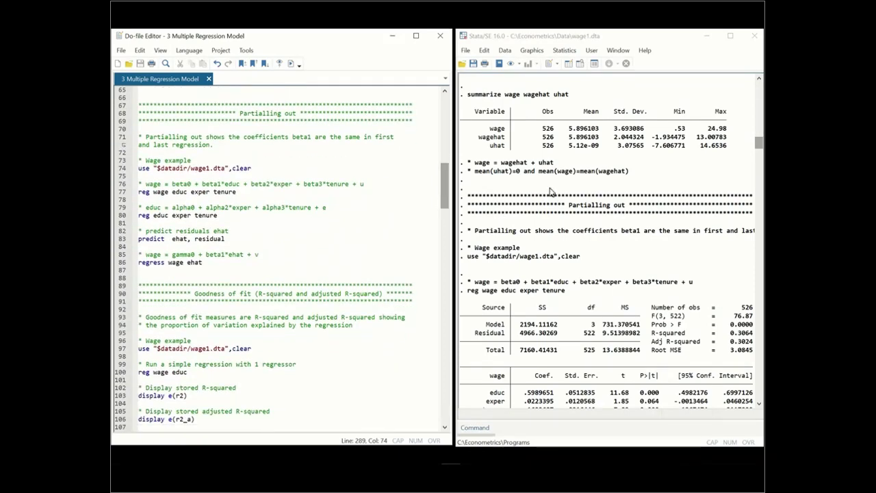
left_click_drag(758, 141, 753, 152)
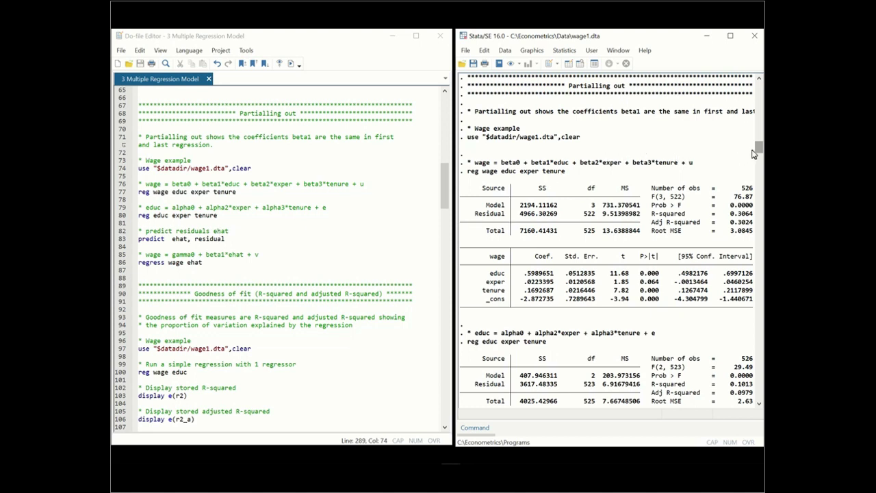
left_click_drag(756, 153, 753, 164)
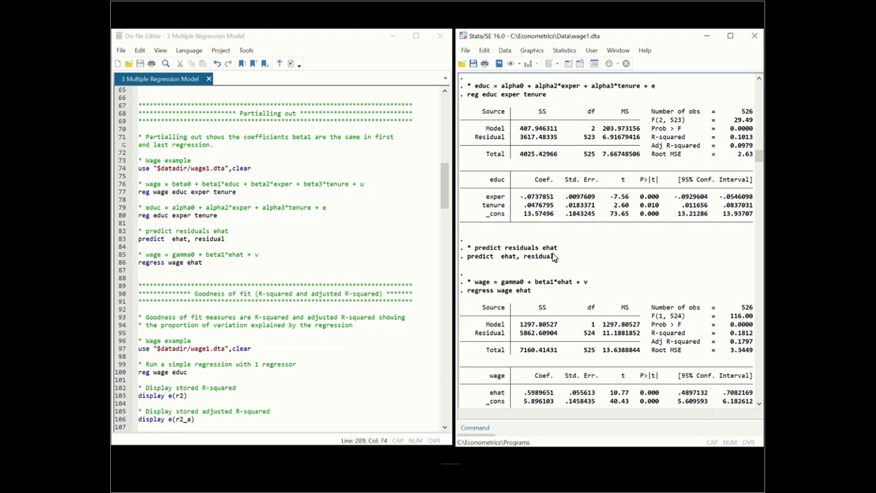
left_click(758, 404)
scroll(758, 405, "down", 2)
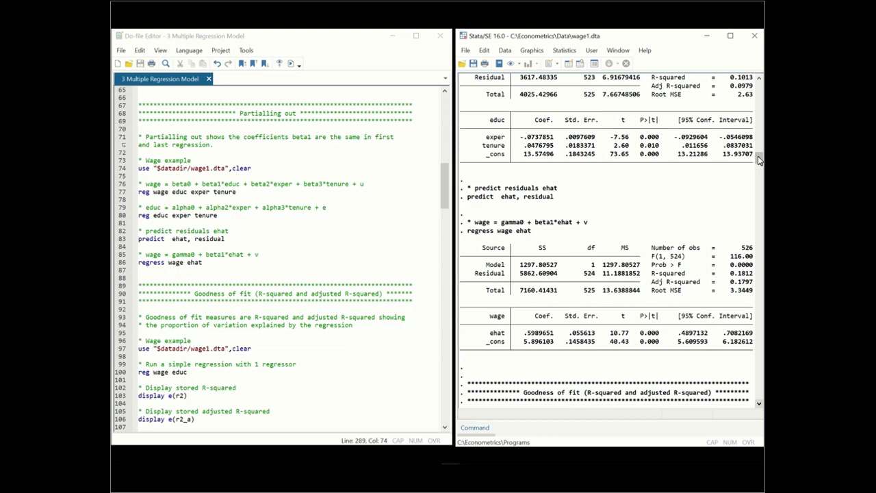
left_click_drag(759, 160, 759, 152)
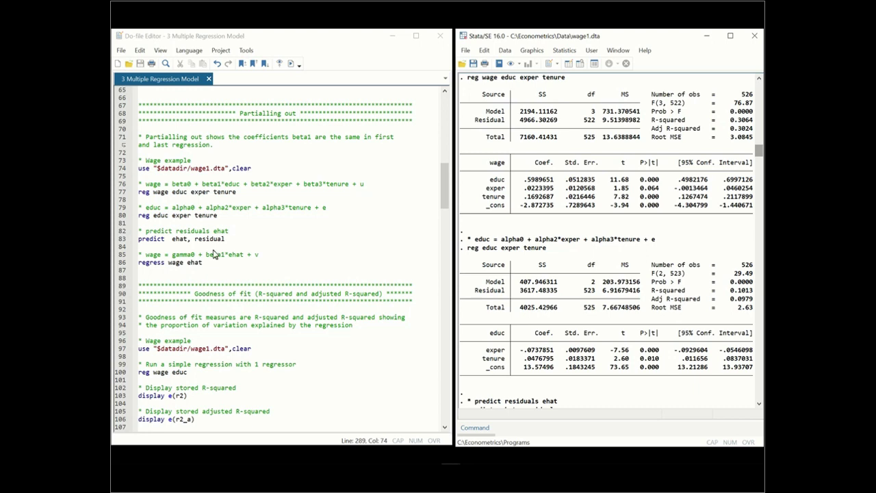
Step: Review the Goodness of fit section, comparing R-squared and adjusted R-squared for the wage regressions with one, two and three regressors
left_click(446, 199)
left_click_drag(445, 199, 436, 225)
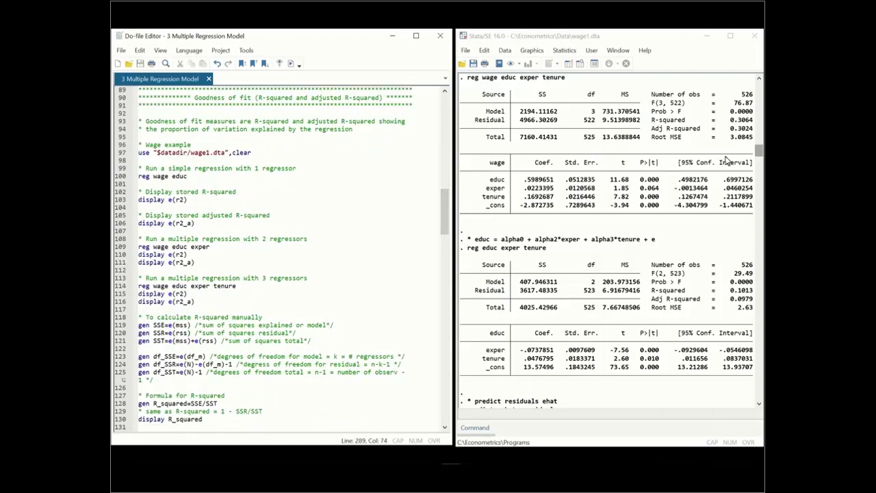
left_click_drag(758, 151, 757, 171)
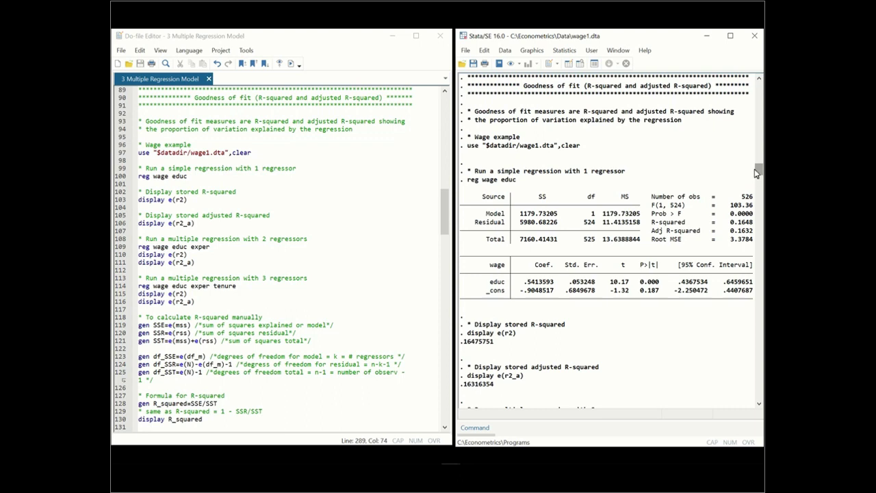
left_click_drag(758, 171, 752, 183)
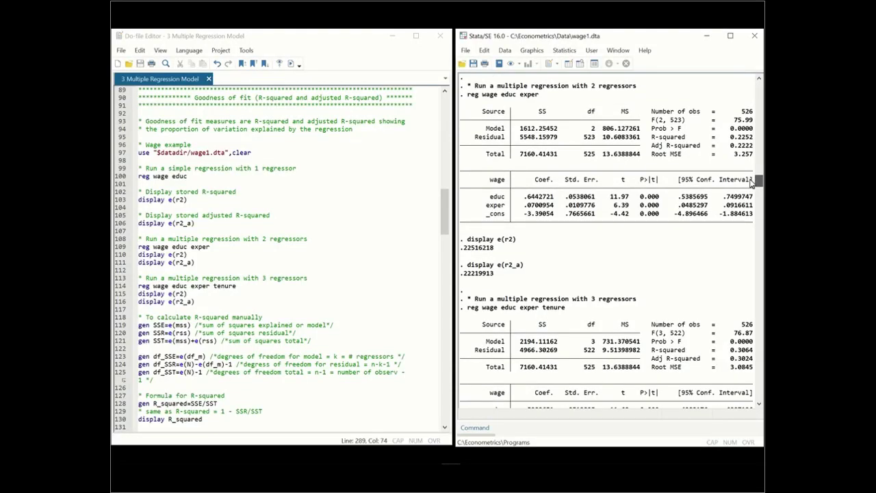
left_click_drag(752, 182, 751, 190)
Step: Examine the code and output that calculate R-squared and adjusted R-squared manually from SSE, SSR, SST and their degrees of freedom
left_click(438, 236)
scroll(438, 236, "down", 3)
scroll(437, 236, "down", 3)
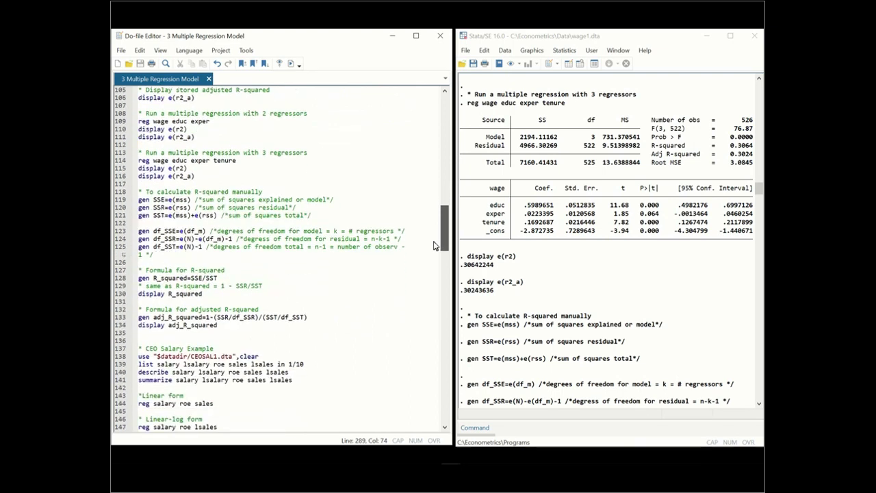
scroll(433, 245, "down", 3)
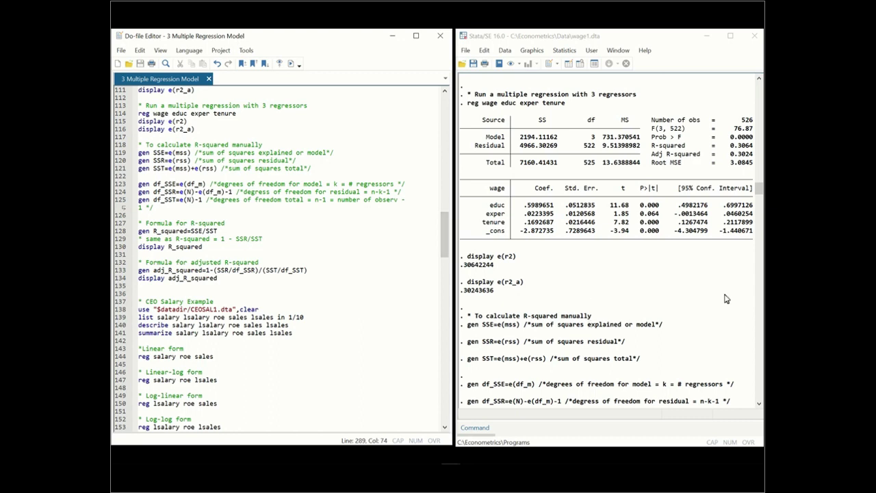
left_click(756, 192)
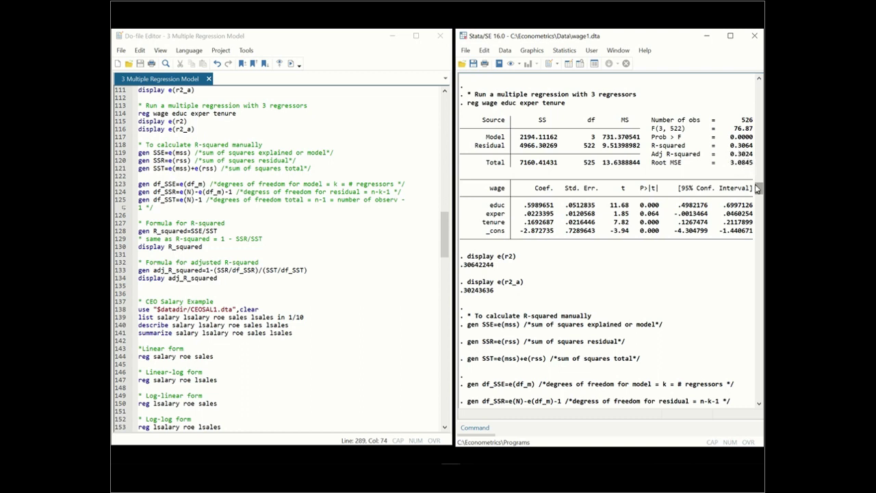
left_click_drag(757, 189, 757, 197)
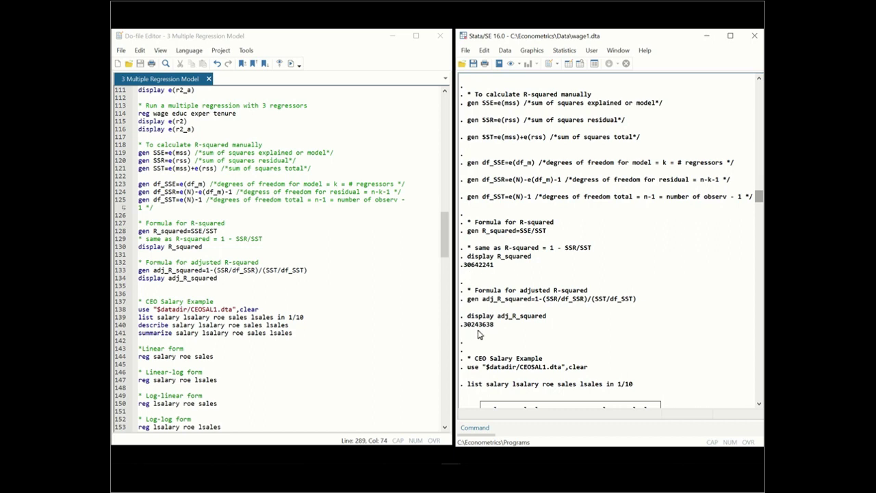
Step: Inspect the CEO Salary Example code and the listing and description of salary, lsalary, roe, sales and lsales from CEOSAL1.dta
left_click(441, 254)
left_click_drag(441, 254, 436, 279)
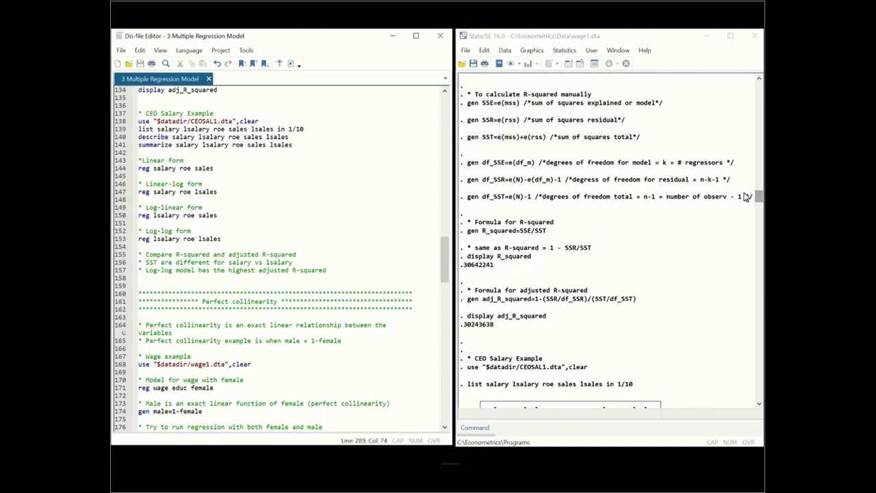
left_click_drag(758, 199, 754, 207)
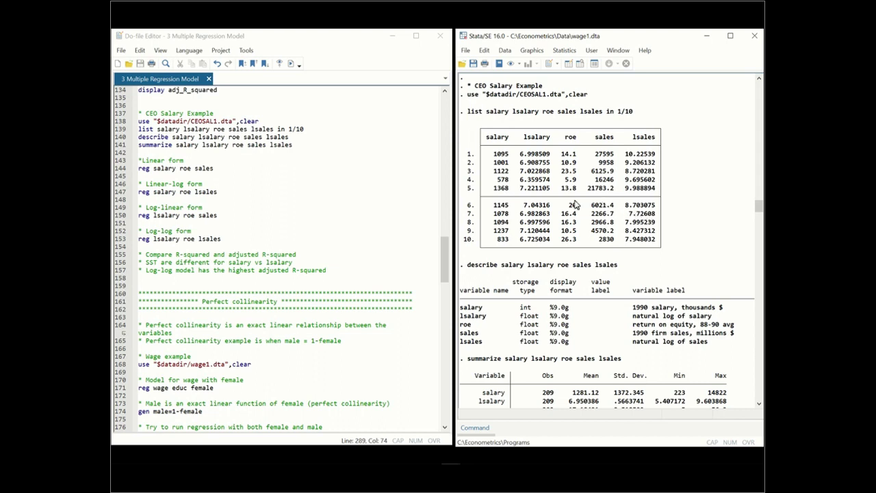
Step: Compare the R-squared, adjusted R-squared and SST of the linear, linear-log, log-linear and log-log CEO salary regressions
mouse_move(755, 210)
left_mouse_down()
mouse_move(756, 226)
mouse_move(756, 217)
left_mouse_up()
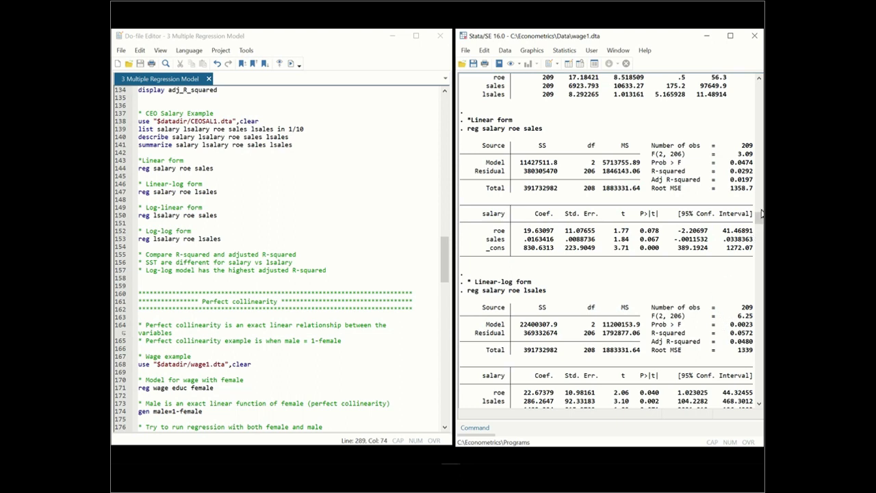
scroll(757, 219, "up", 4)
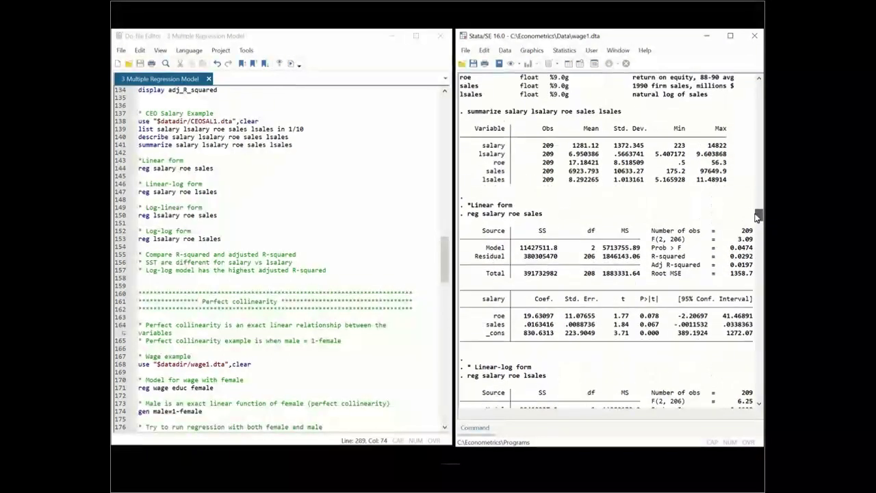
left_click_drag(756, 216, 758, 233)
scroll(758, 233, "up", 2)
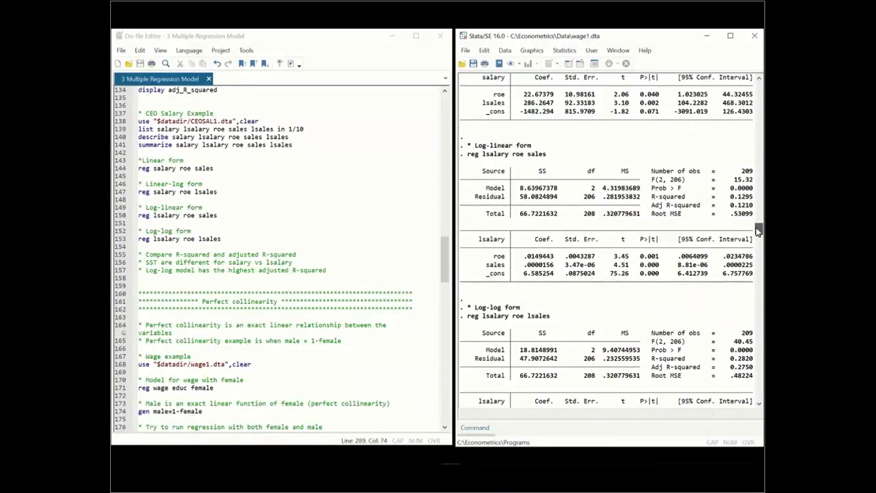
left_click(758, 405)
left_click(759, 405)
left_click(759, 405)
left_click(758, 405)
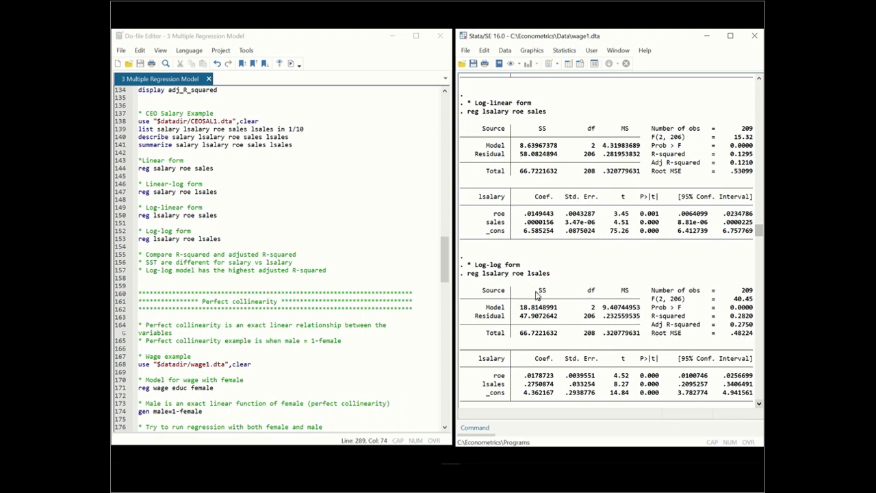
Step: Review the Perfect collinearity section, covering the wage regressions with female, with both female and male, and with the no-constant option
left_click_drag(444, 274, 439, 293)
left_click(758, 231)
left_click_drag(759, 231, 758, 245)
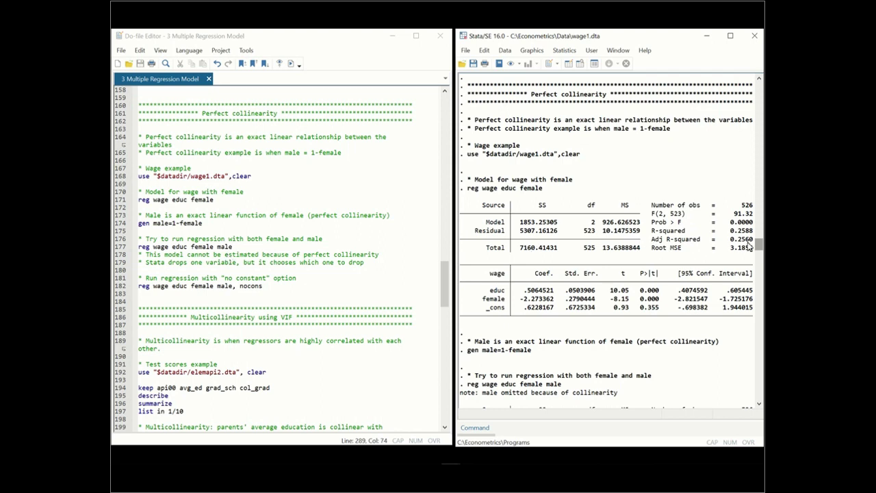
left_click_drag(759, 247, 757, 256)
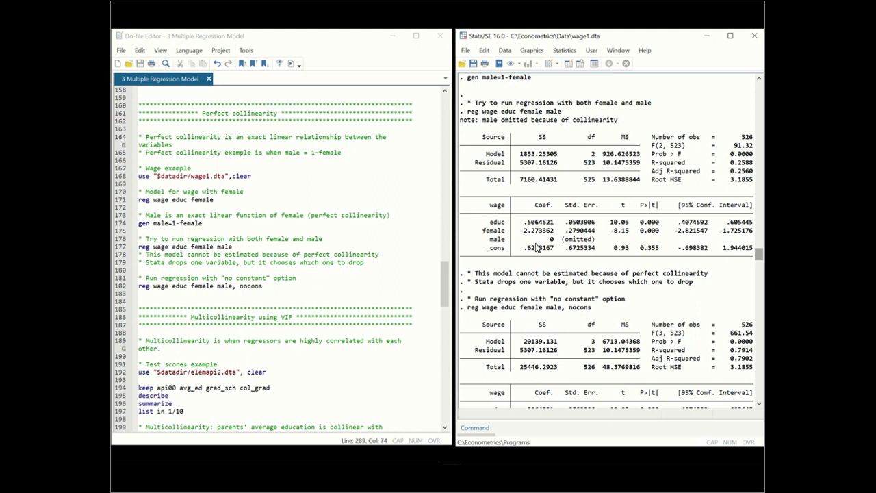
left_click(443, 268)
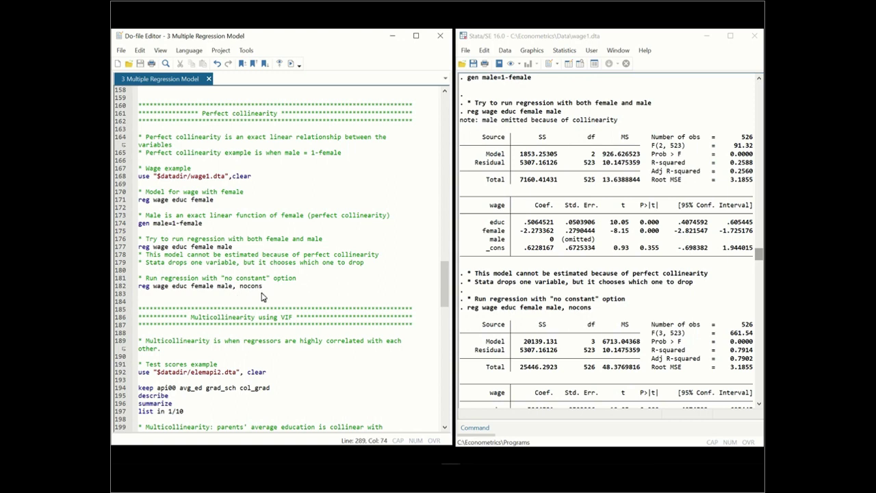
left_click(758, 254)
left_click_drag(758, 254, 757, 261)
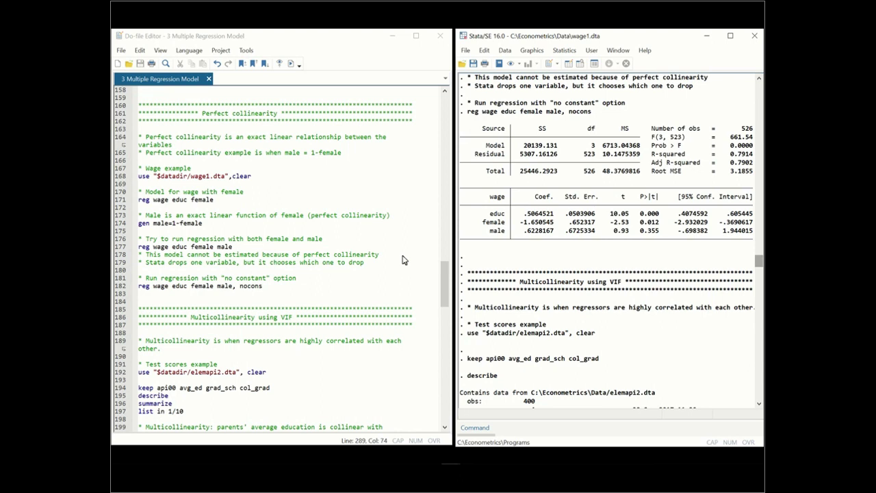
Step: Inspect the elemapi2.dta description, summary, listing and correlation table in the Multicollinearity using VIF section
left_click(442, 271)
left_click_drag(442, 275, 434, 303)
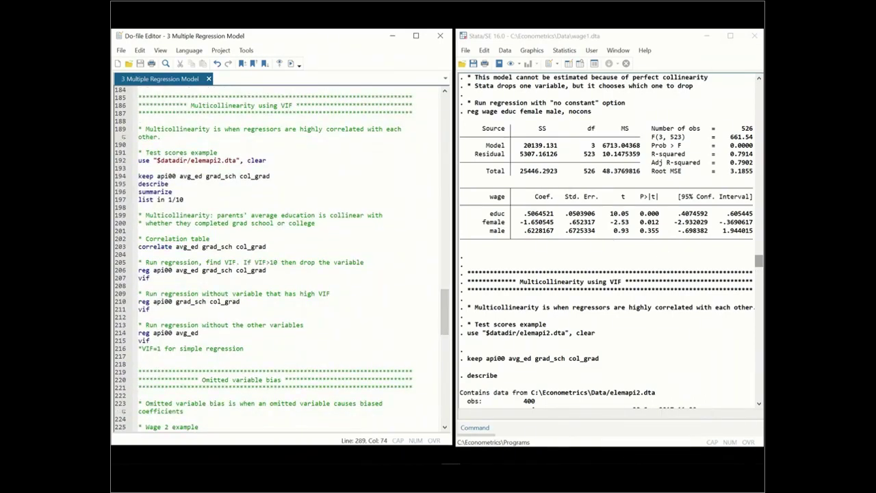
left_click_drag(756, 263, 758, 270)
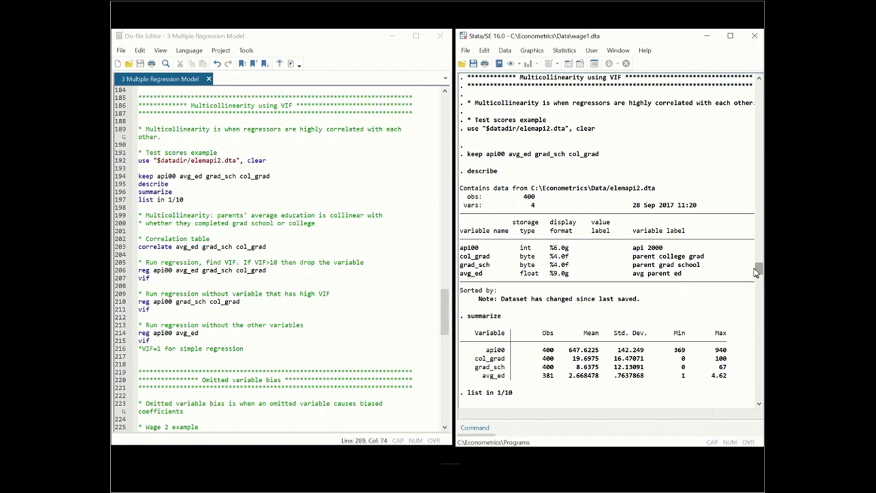
left_click_drag(755, 272, 755, 280)
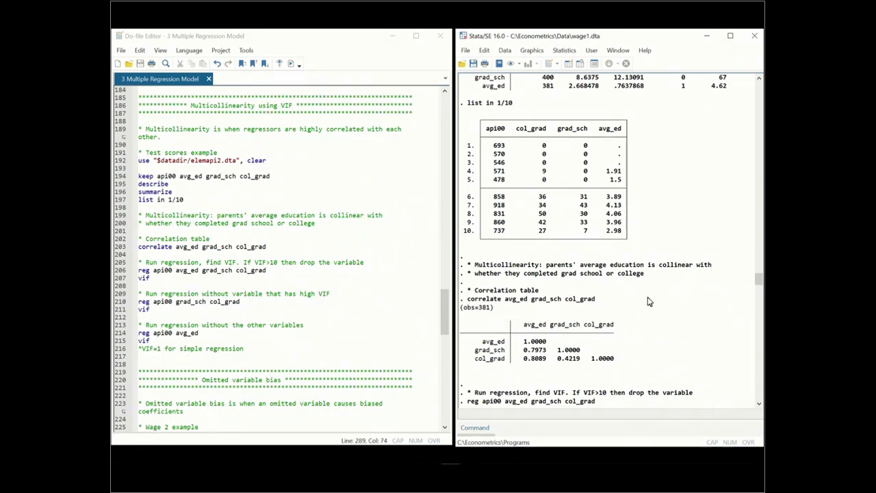
Step: Compare the api00 regressions and their VIF tables with all regressors, without avg_ed, and with avg_ed alone
left_click_drag(757, 282, 755, 290)
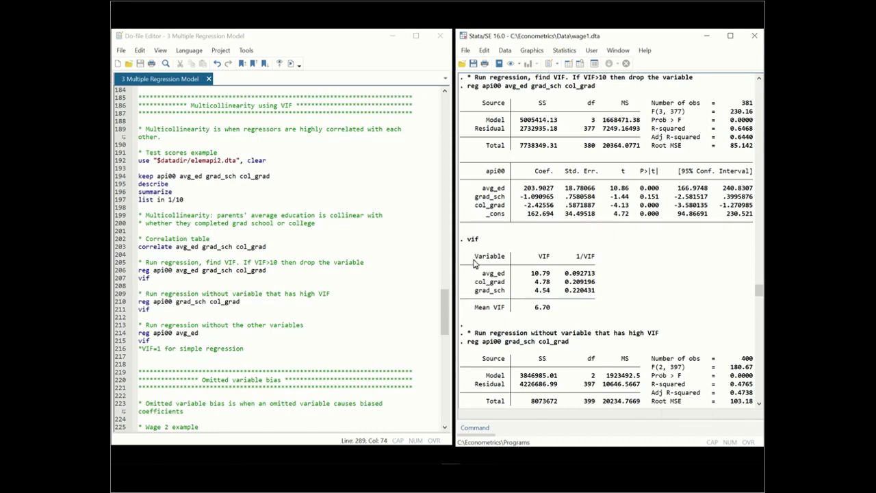
left_click(543, 196)
left_click_drag(756, 296, 753, 305)
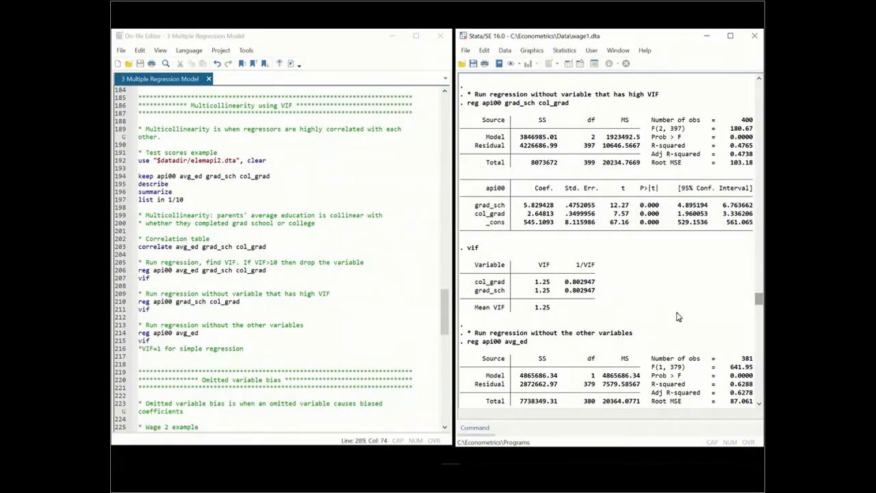
scroll(756, 298, "down", 2)
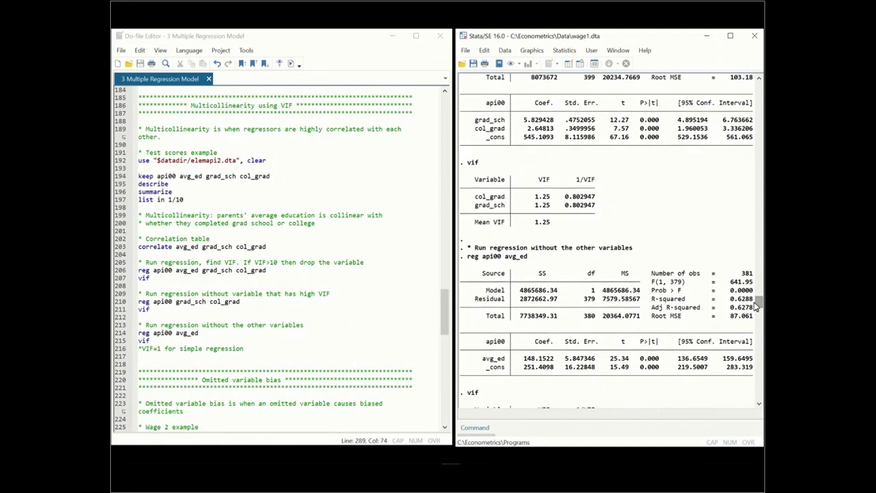
scroll(756, 306, "down", 2)
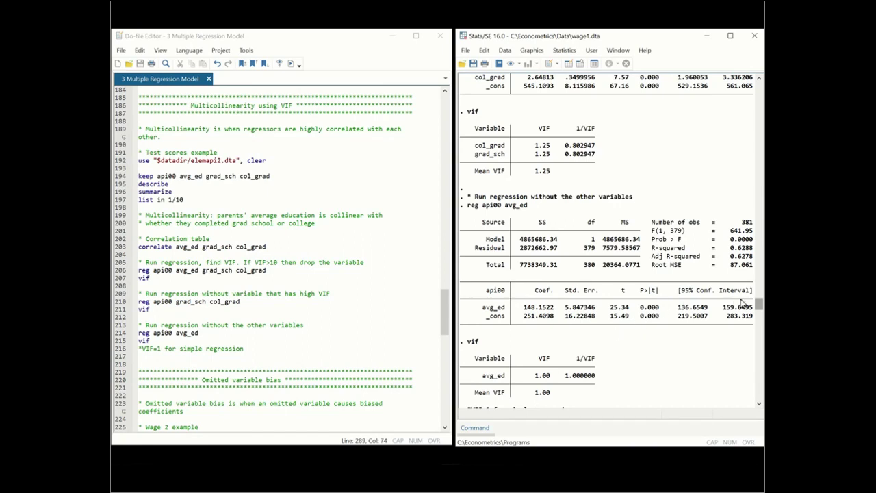
left_click_drag(758, 305, 758, 293)
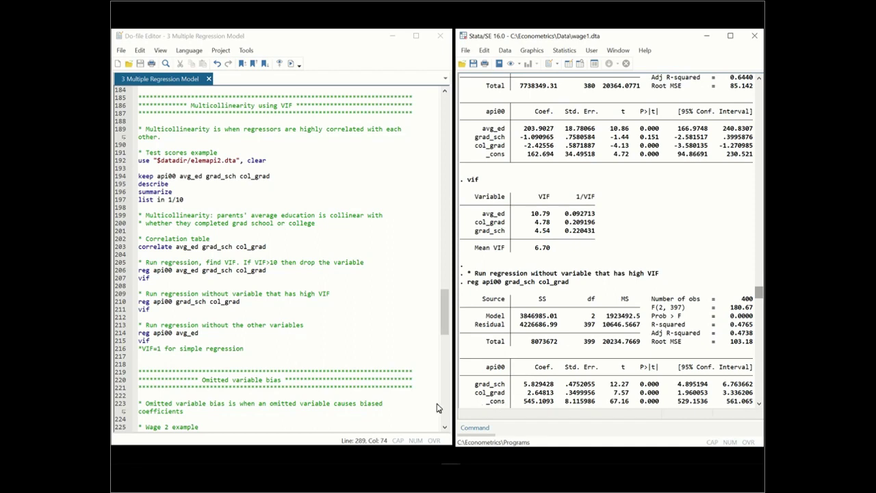
Step: Inspect the Omitted variable bias section and the description and summary of wage, educ and abil from HTV.dta
left_click(444, 323)
scroll(445, 322, "down", 1)
left_click_drag(441, 325, 434, 358)
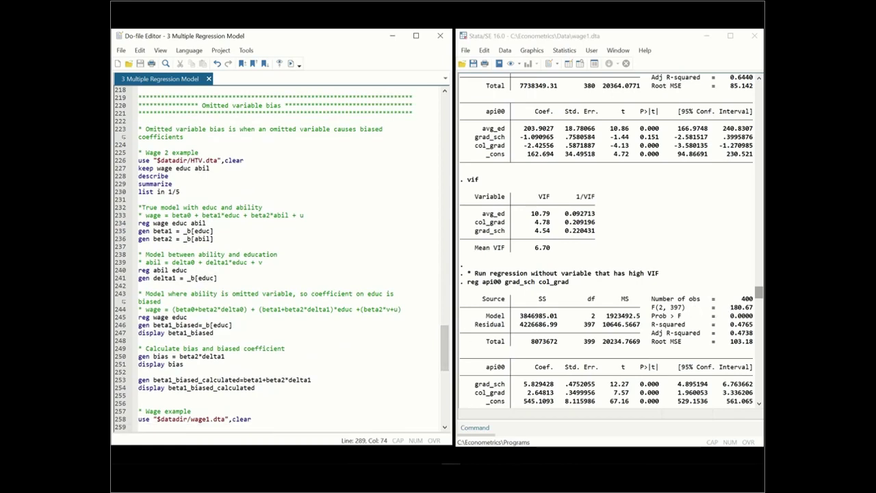
left_click(757, 297)
left_click_drag(757, 297, 749, 323)
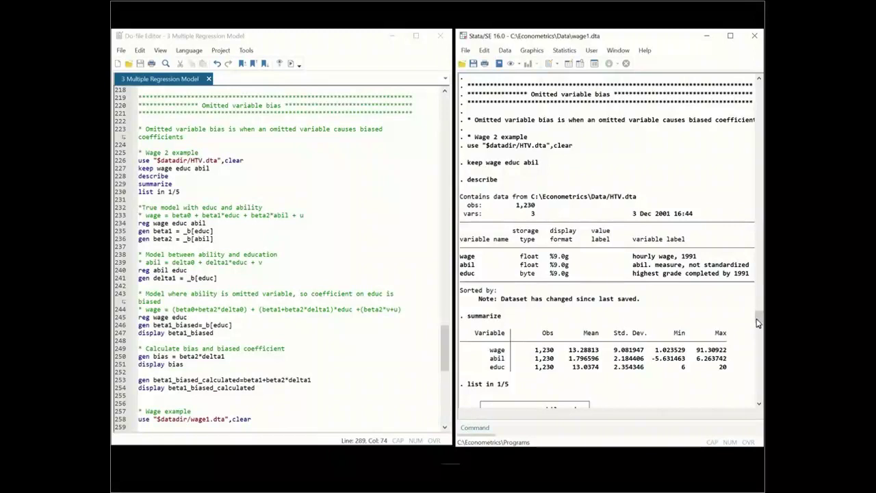
Step: Compare the regressions of wage on educ and abil, abil on educ, and wage on educ alone, including the bias calculation
left_click_drag(758, 322, 757, 337)
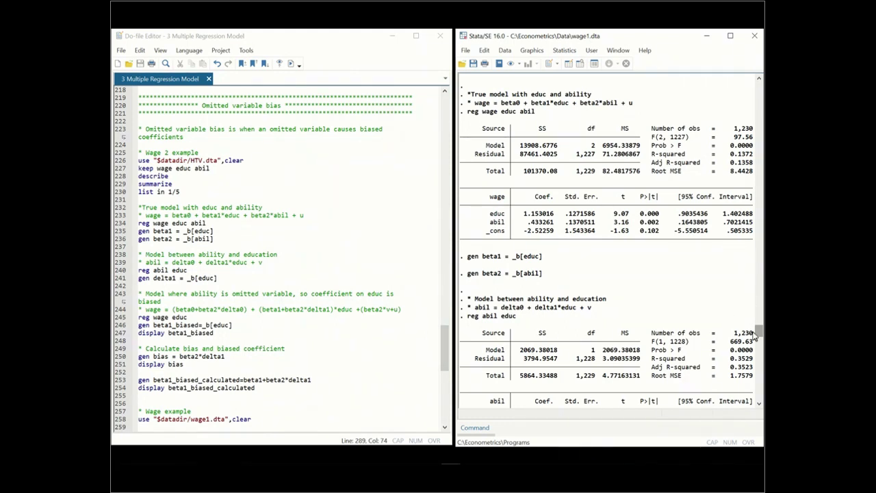
left_click_drag(759, 334, 758, 336)
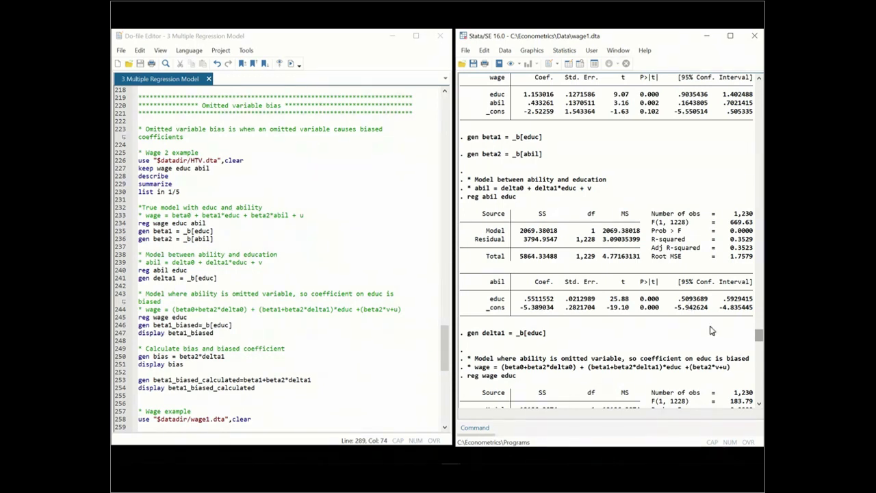
left_click_drag(759, 342, 757, 351)
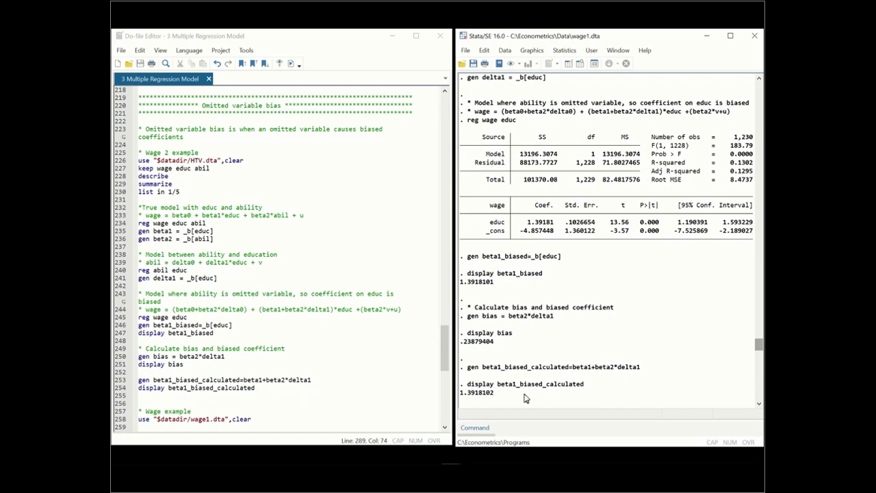
Step: Review the wage1.dta omitted variable example: wage on educ and exper, exper on educ, and wage on educ alone
left_click(476, 403)
left_click_drag(441, 339, 442, 382)
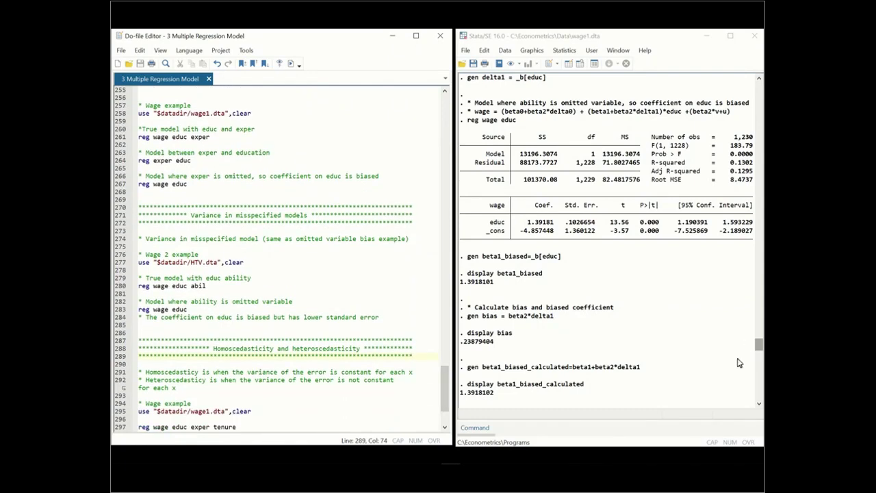
left_click_drag(757, 345, 756, 356)
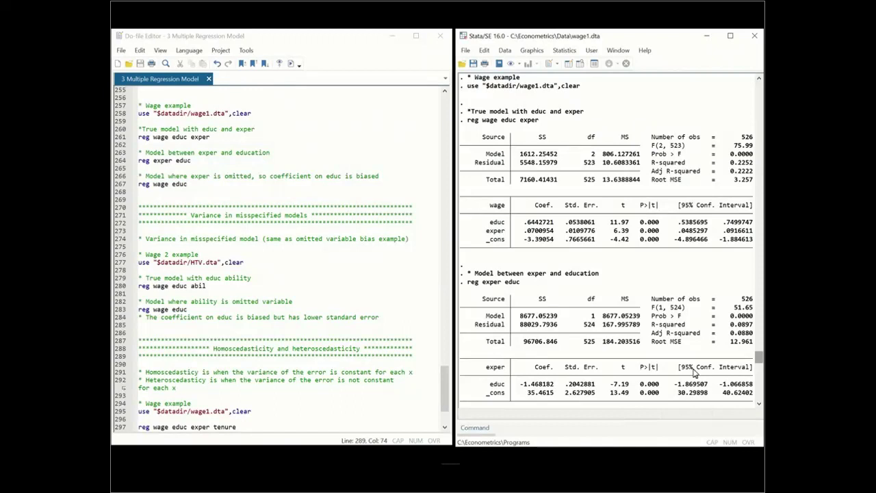
left_click_drag(758, 362, 756, 371)
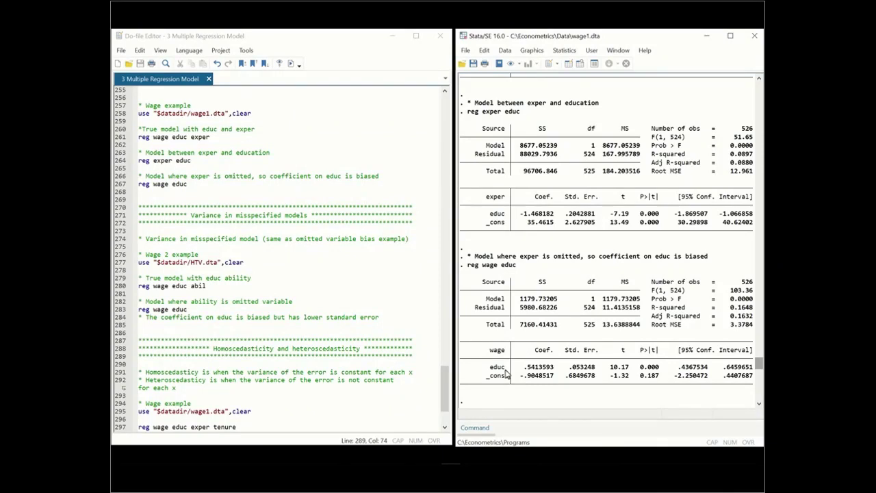
Step: Compare the educ coefficient and standard error with and without abil in the Variance in misspecified models section
left_click(446, 390)
left_click_drag(446, 391, 444, 405)
left_click_drag(759, 367, 757, 376)
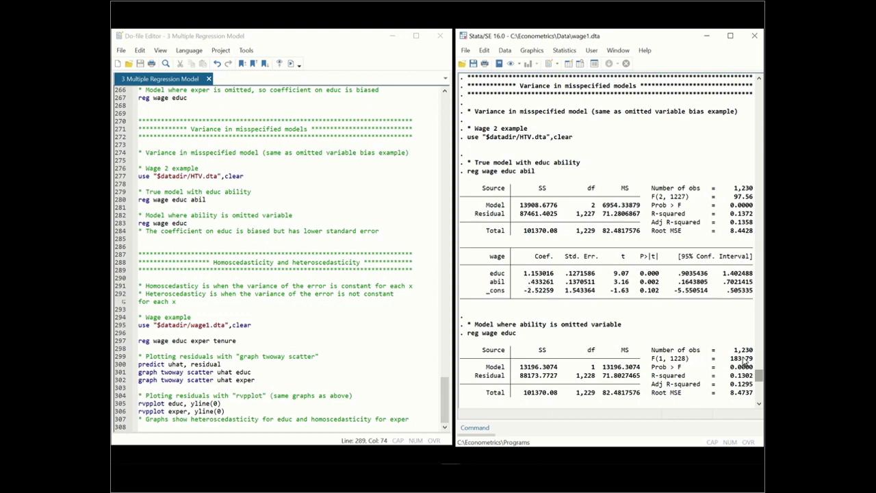
left_click_drag(758, 383, 758, 387)
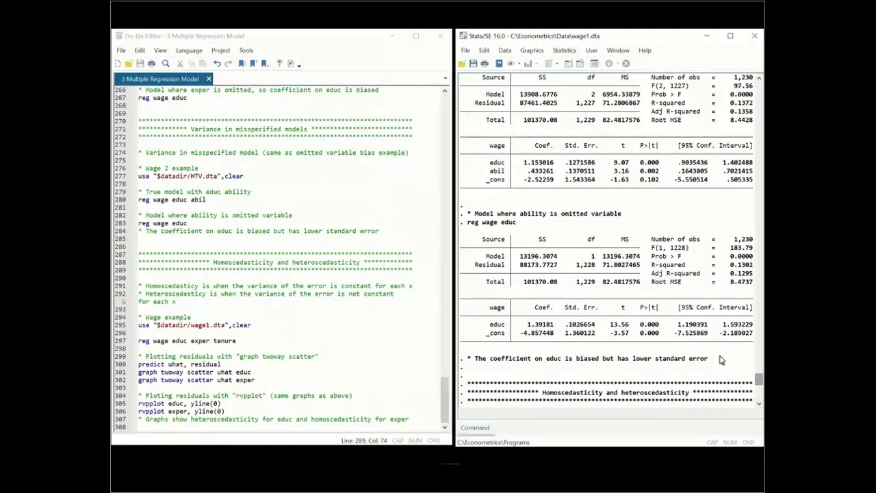
Step: Plot the residuals uhat of the wage regression on educ, exper and tenure against educ and exper, running each graph twoway scatter line
left_click_drag(758, 382, 758, 391)
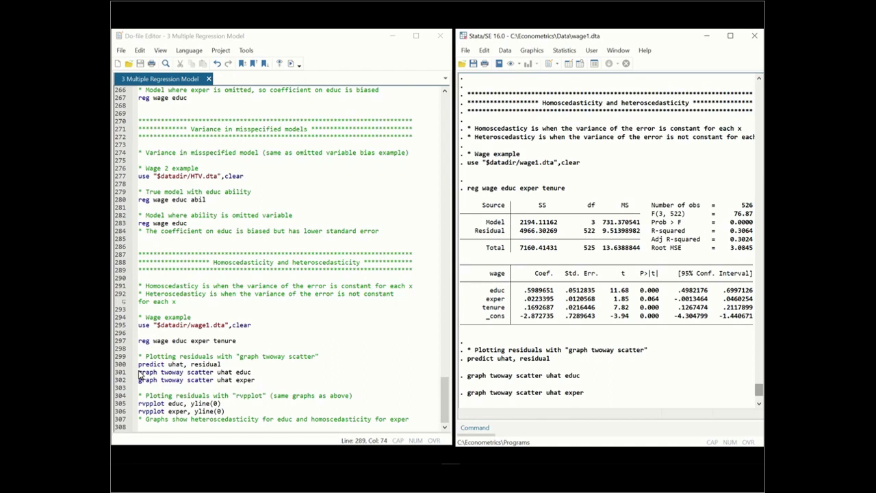
left_click_drag(139, 374, 253, 375)
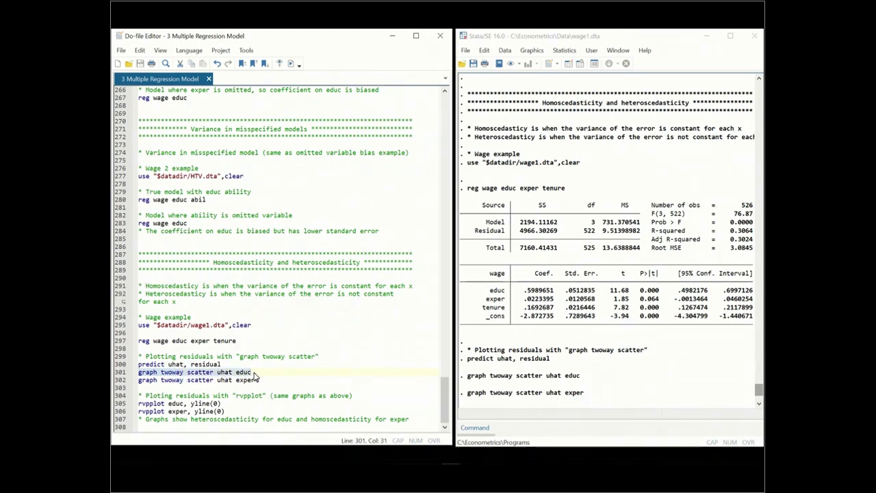
left_click(291, 65)
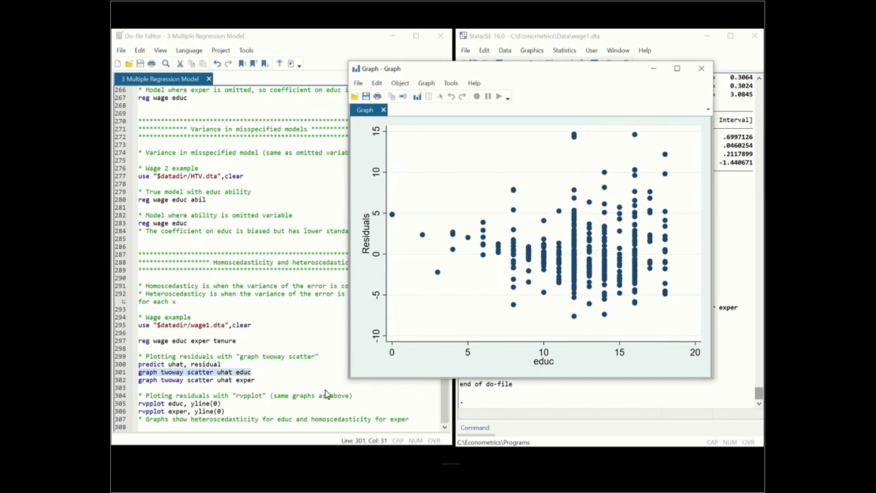
left_click_drag(138, 380, 259, 384)
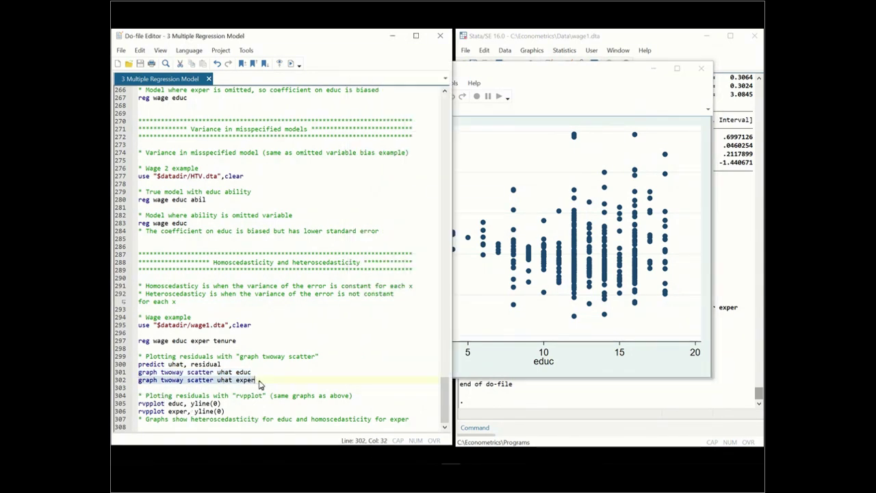
left_click(290, 63)
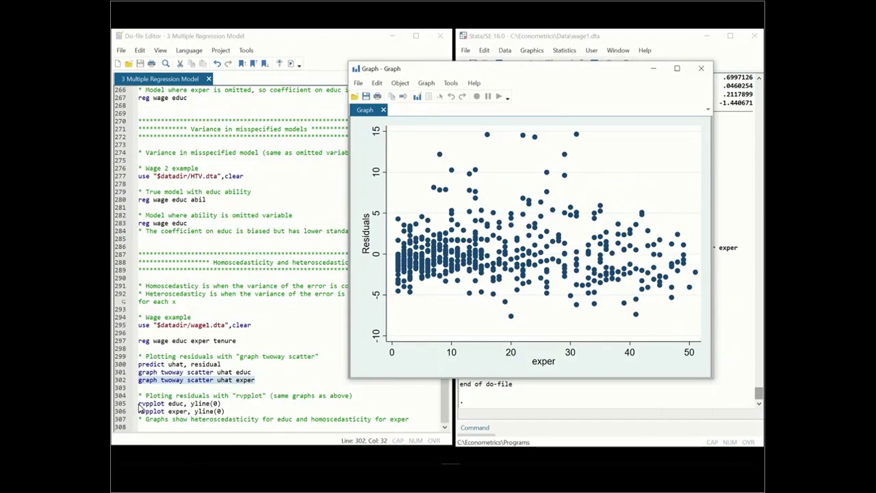
Step: Run the rvpplot lines for educ and exper with yline(0) one at a time, and minimize the graph window
left_click_drag(138, 405, 230, 408)
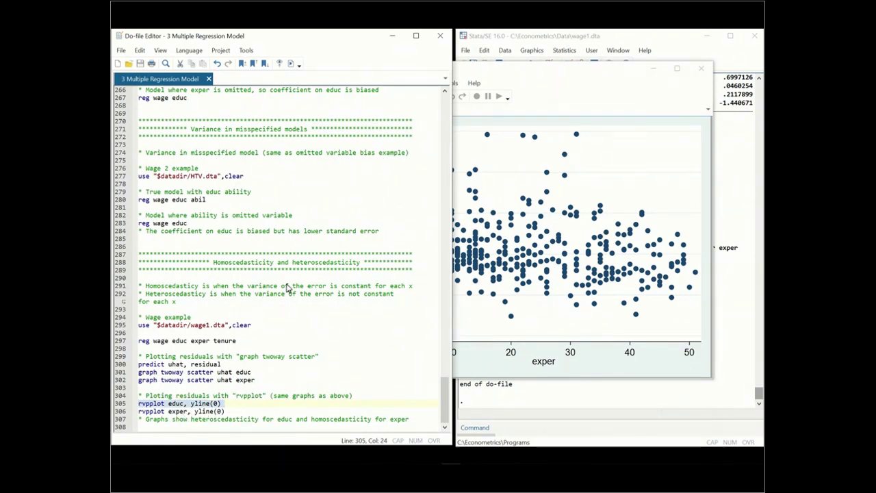
left_click(291, 64)
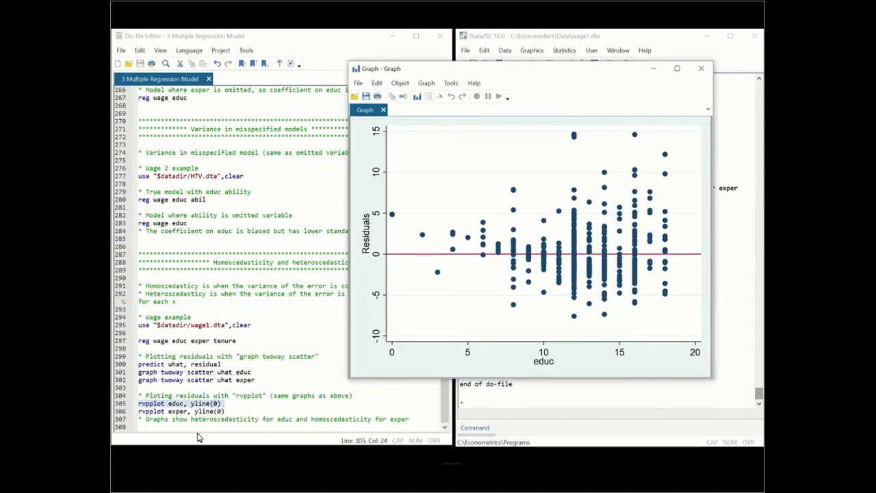
left_click(139, 411)
left_click_drag(140, 411, 225, 411)
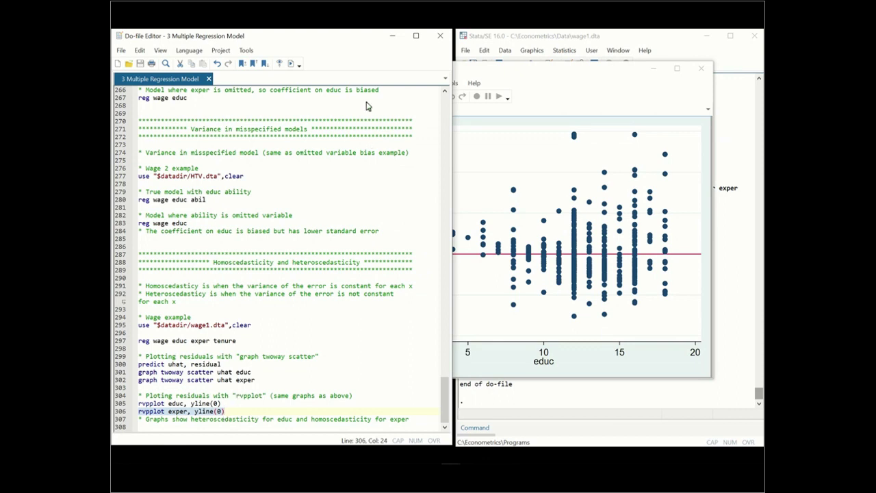
left_click(290, 66)
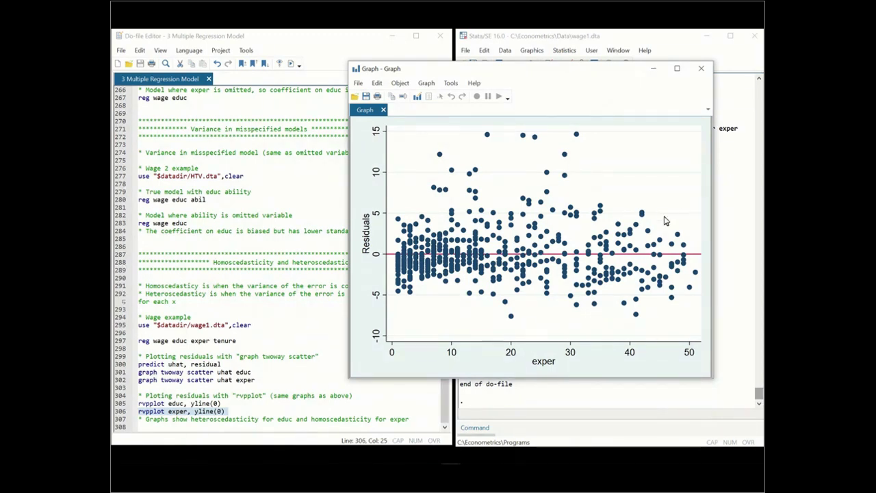
left_click(652, 73)
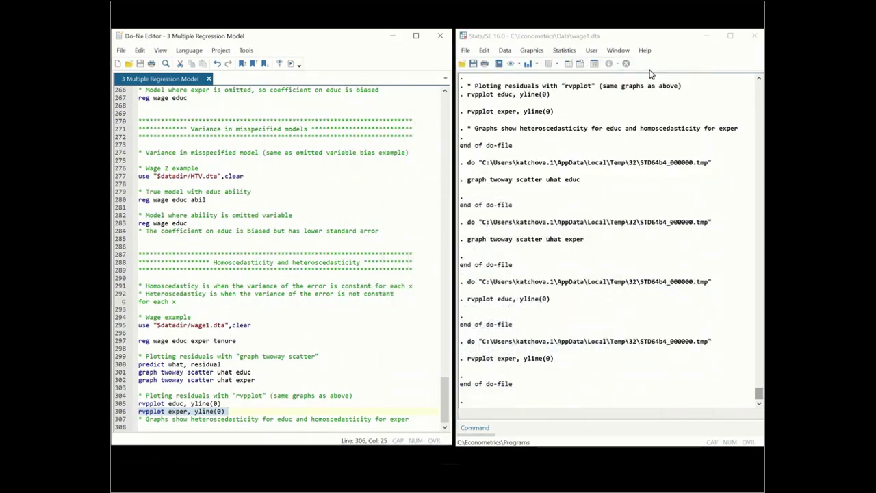